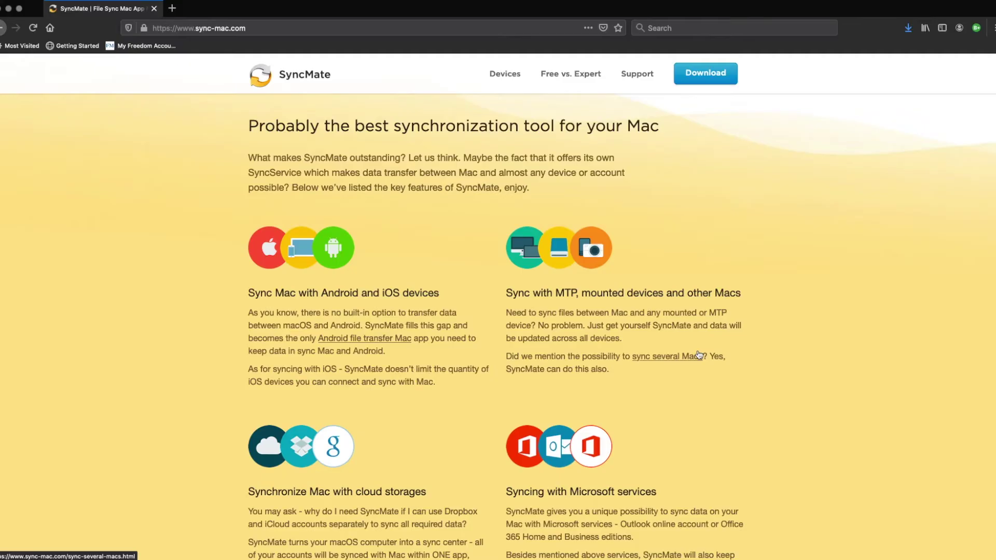
Scroll the sync-mac.com homepage, then browse the Devices features page listing supported devices and accounts.
scroll(648, 350, "down", 5)
scroll(698, 354, "down", 10)
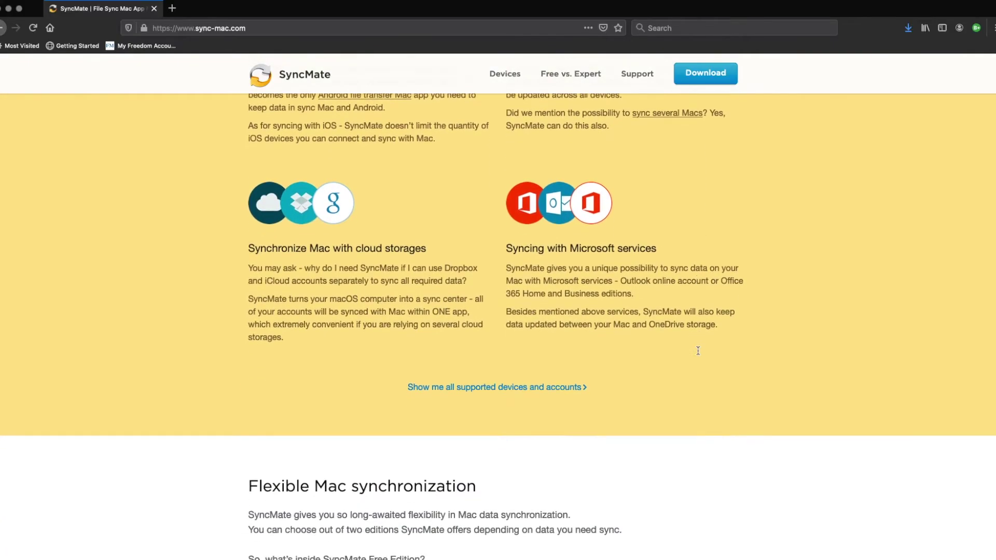
scroll(698, 354, "down", 10)
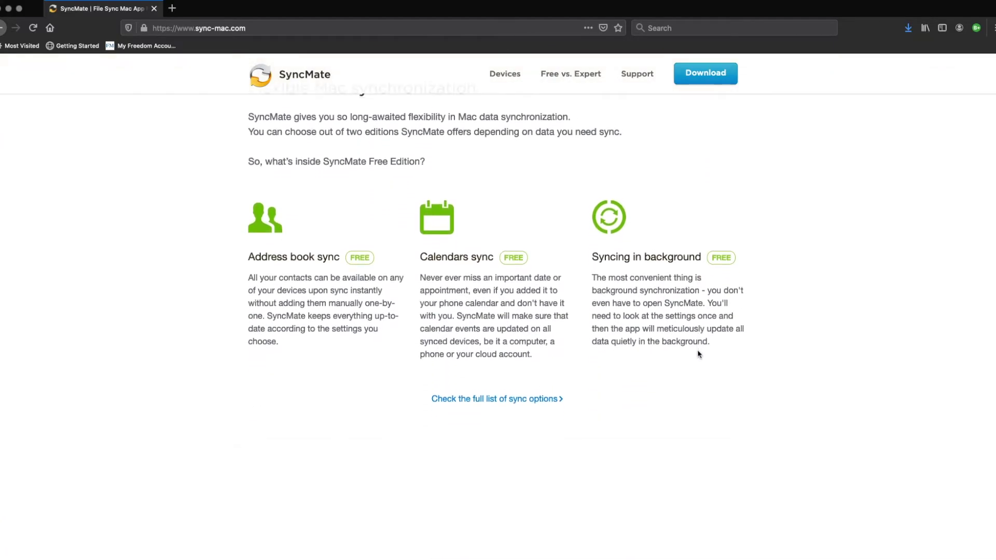
scroll(698, 355, "down", 9)
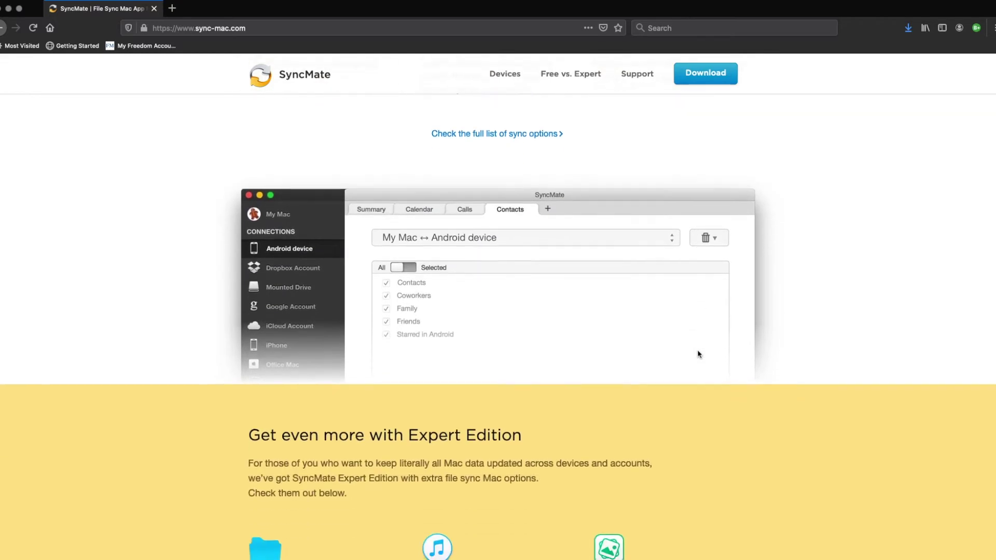
scroll(698, 351, "down", 5)
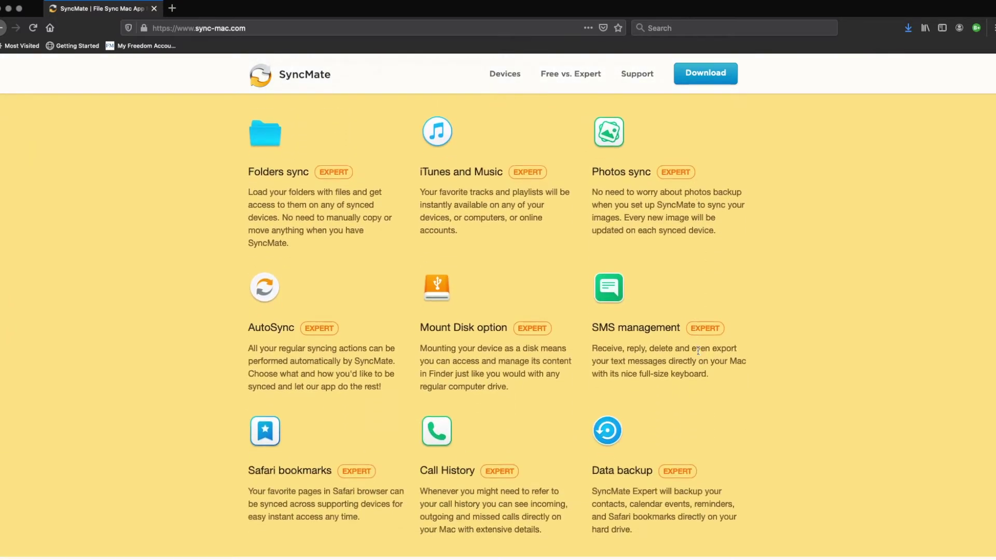
left_click(584, 72)
scroll(811, 315, "down", 4)
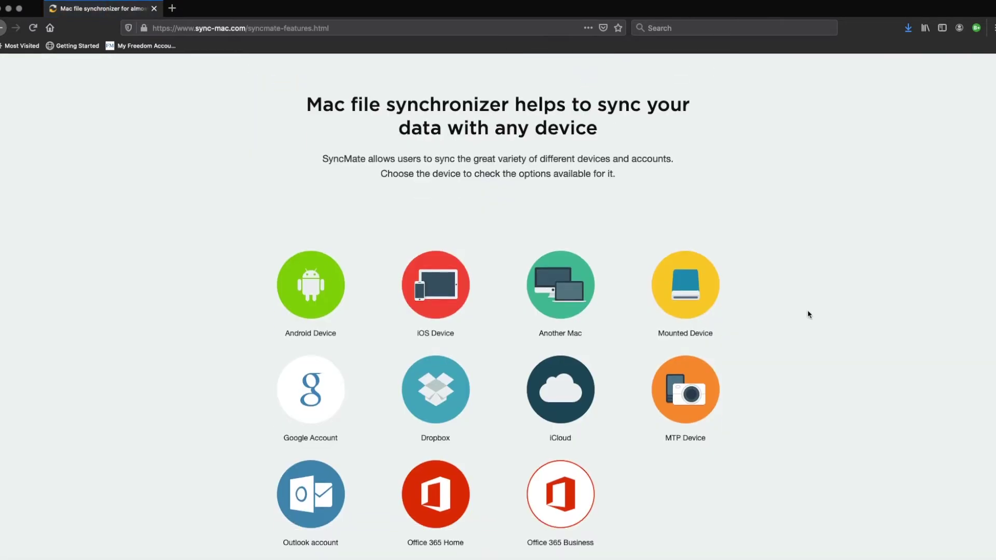
scroll(808, 313, "down", 6)
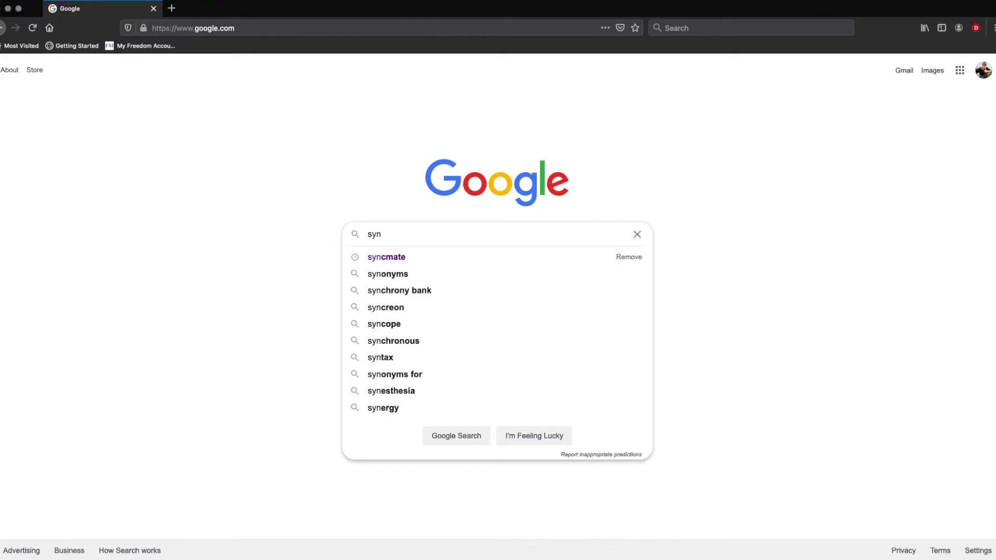
Search Google for 'syncmate', go to sync-mac.com, and start the SyncMate installer download.
type("cmate")
key("Return")
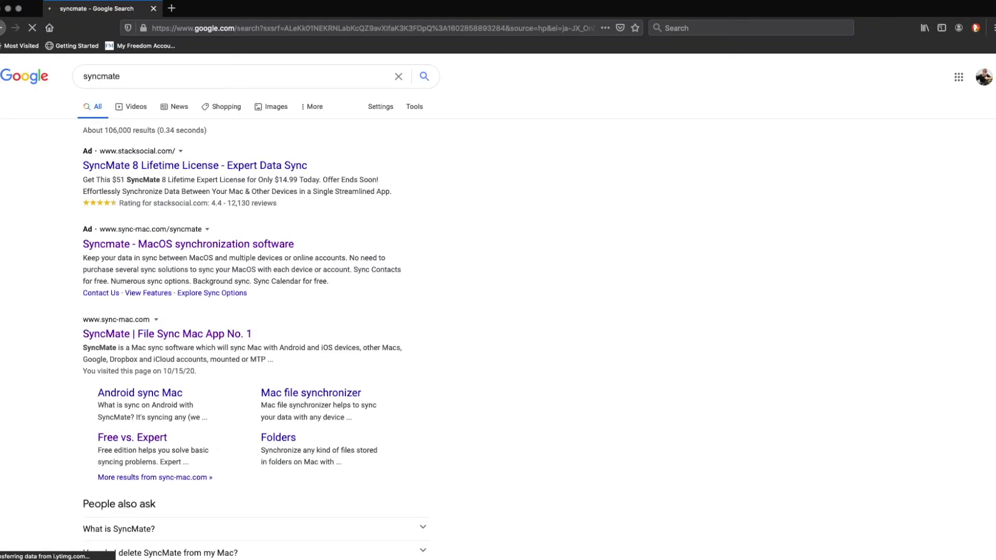
left_click(146, 335)
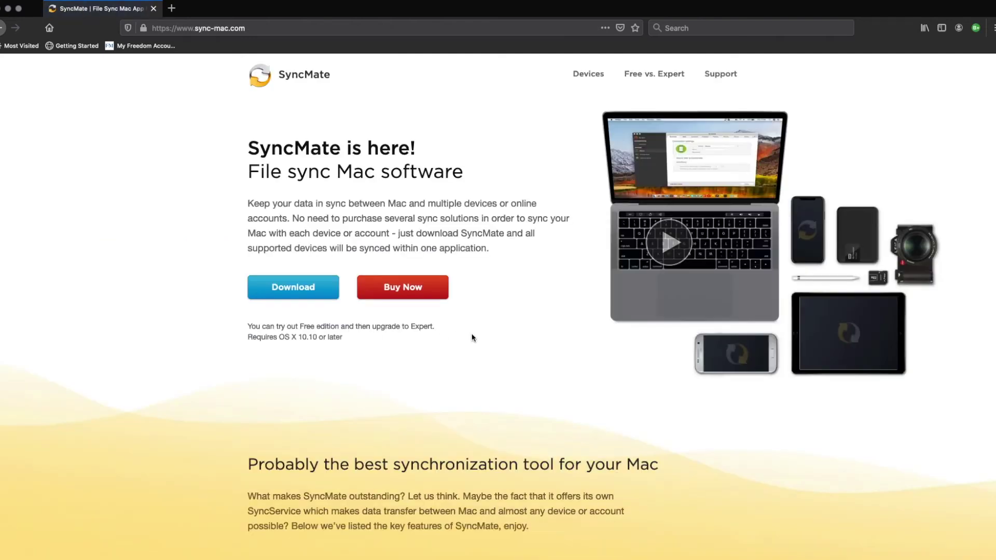
left_click(304, 292)
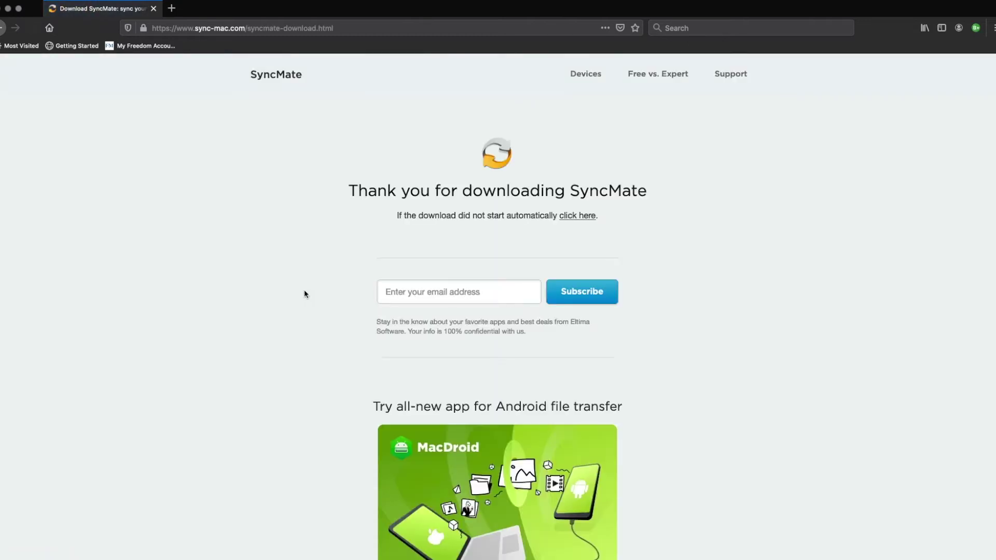
Install SyncMate into Applications, keep incoming connections enabled, and list the new-connection types.
left_click_drag(295, 155, 394, 167)
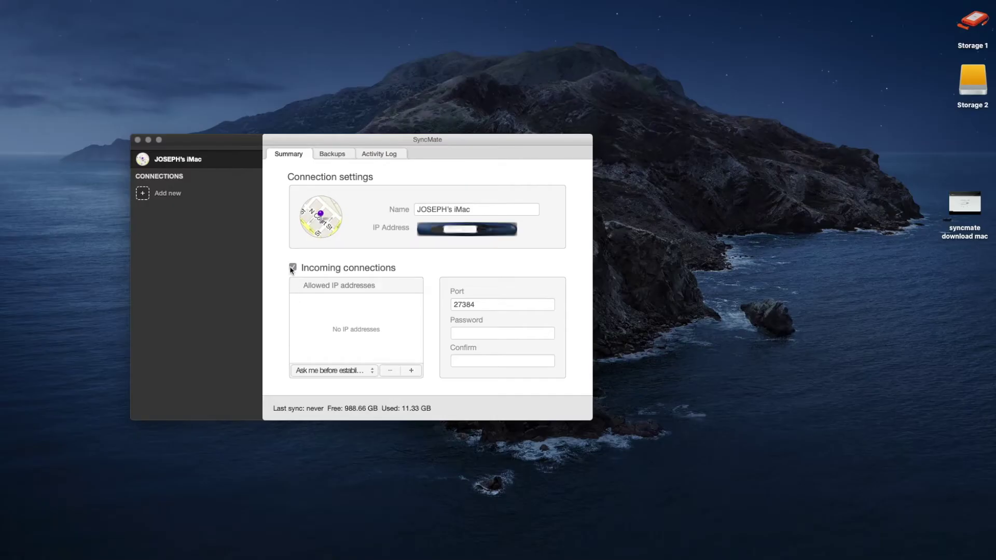
left_click(293, 268)
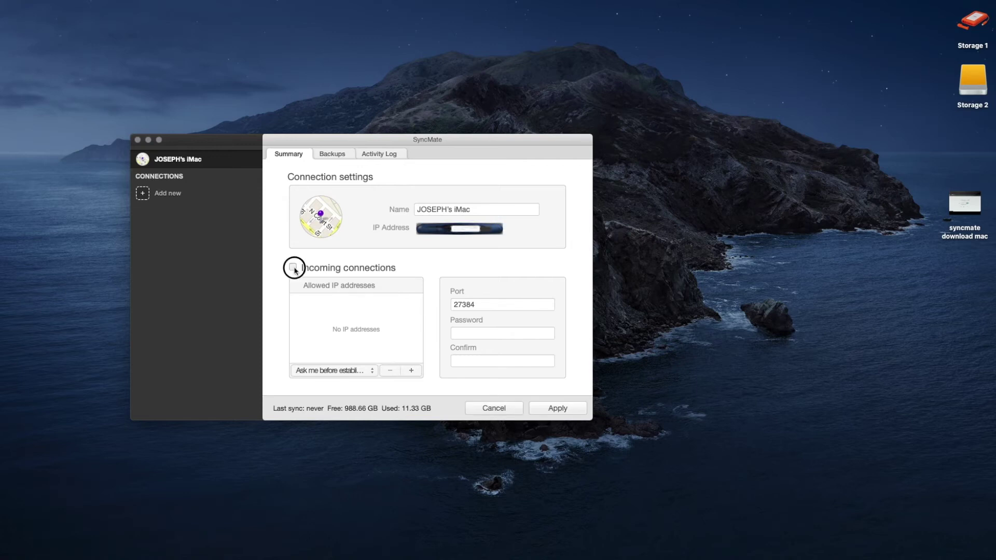
left_click(293, 268)
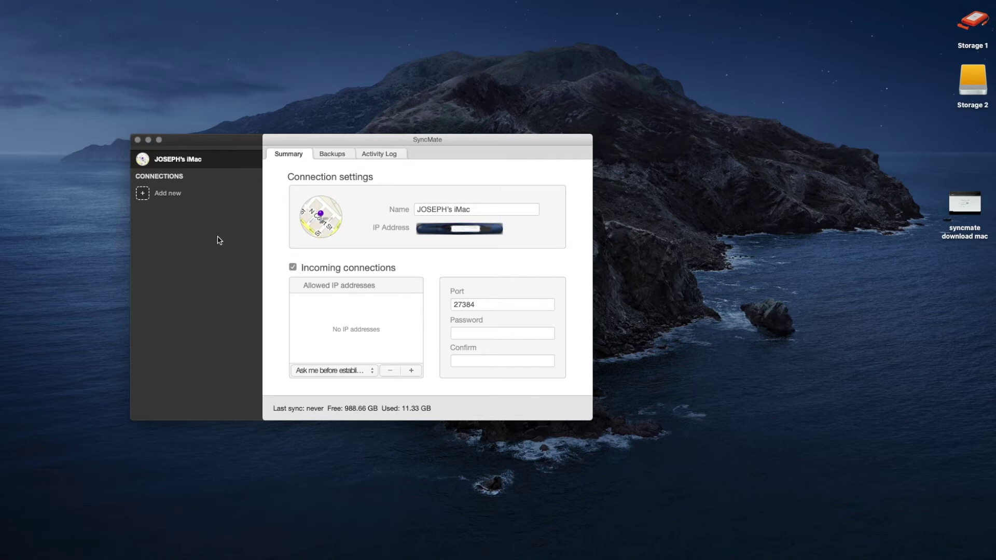
left_click(145, 194)
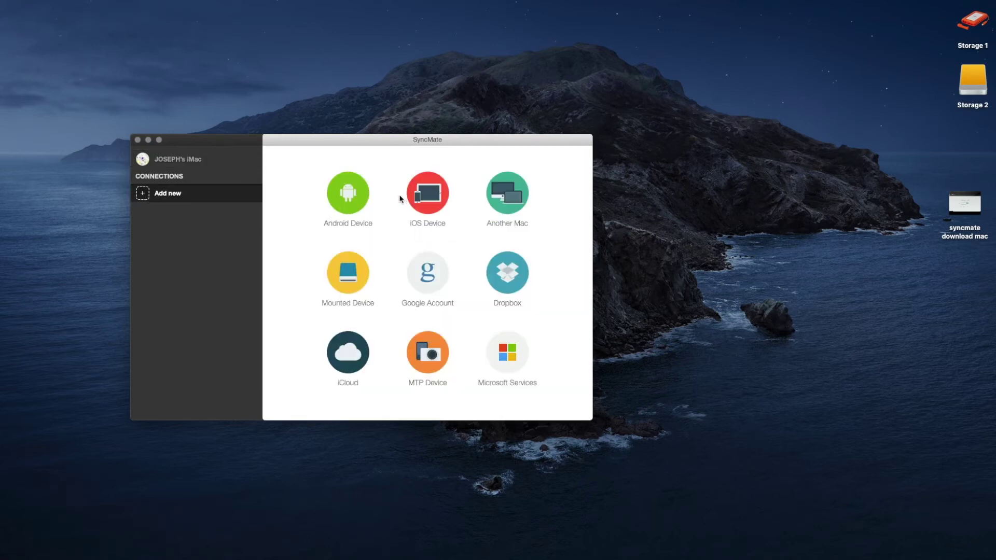
Add an Android Device connection over Wi-Fi to display the module-install QR code.
left_click(349, 201)
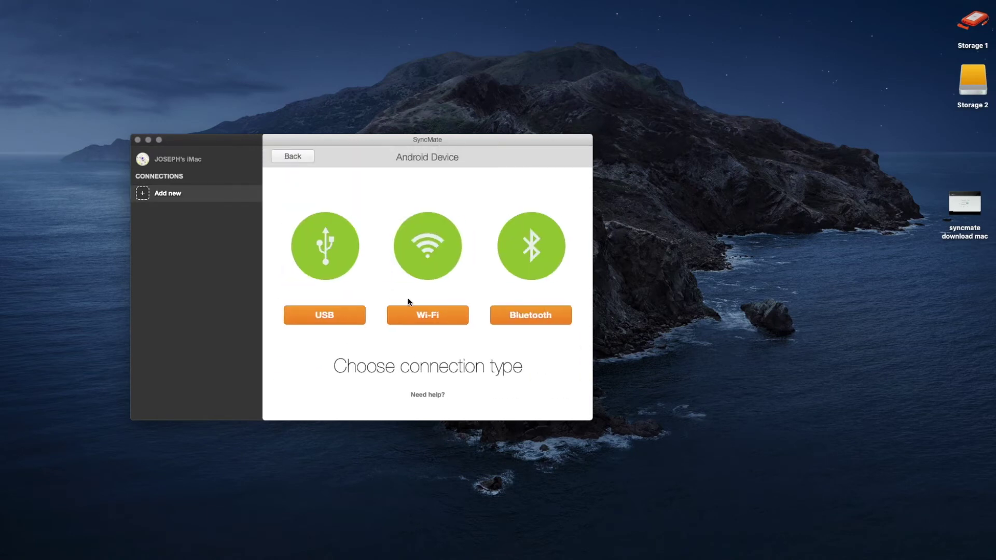
left_click(427, 317)
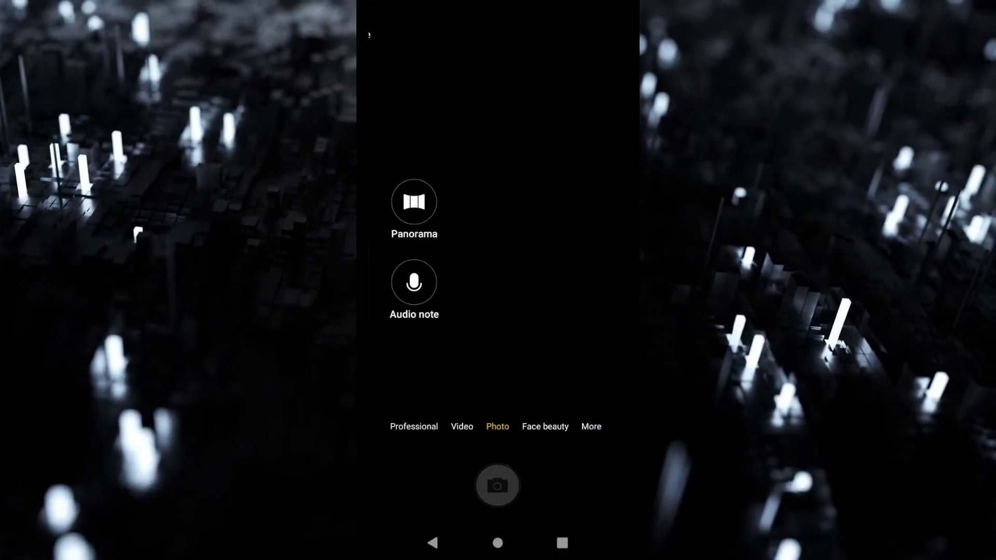
Scan the QR code on the phone, follow its link, and allow installing the SyncMate module.
left_click(422, 362)
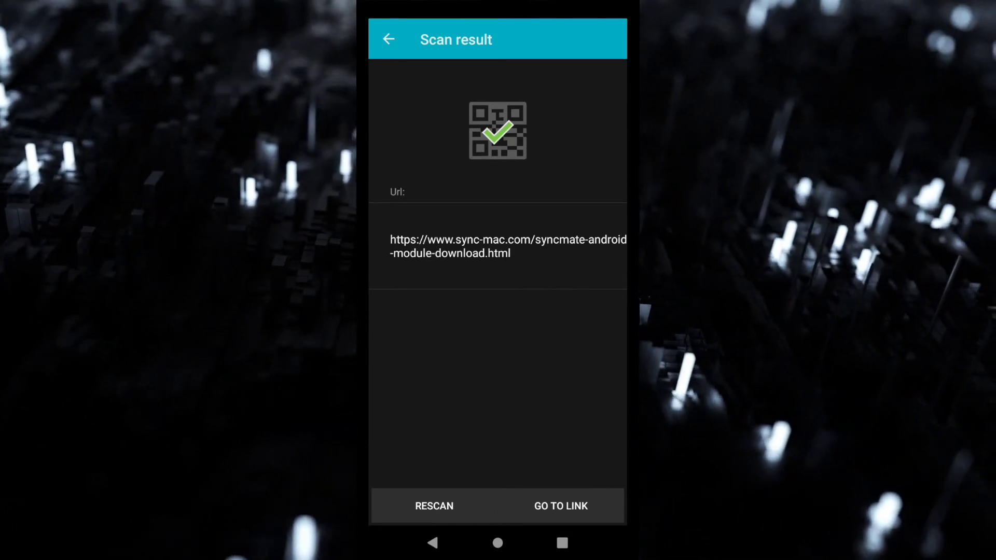
left_click(561, 506)
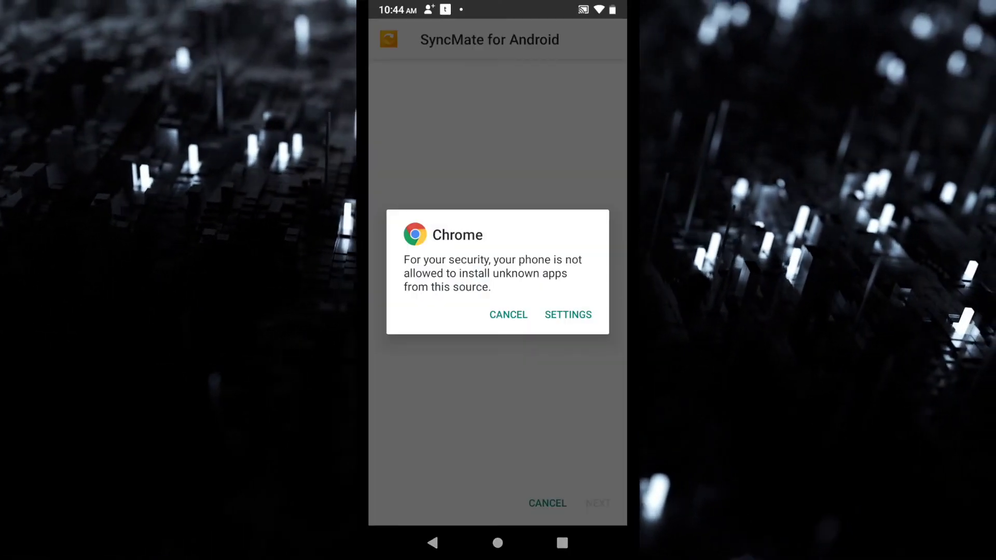
left_click(567, 314)
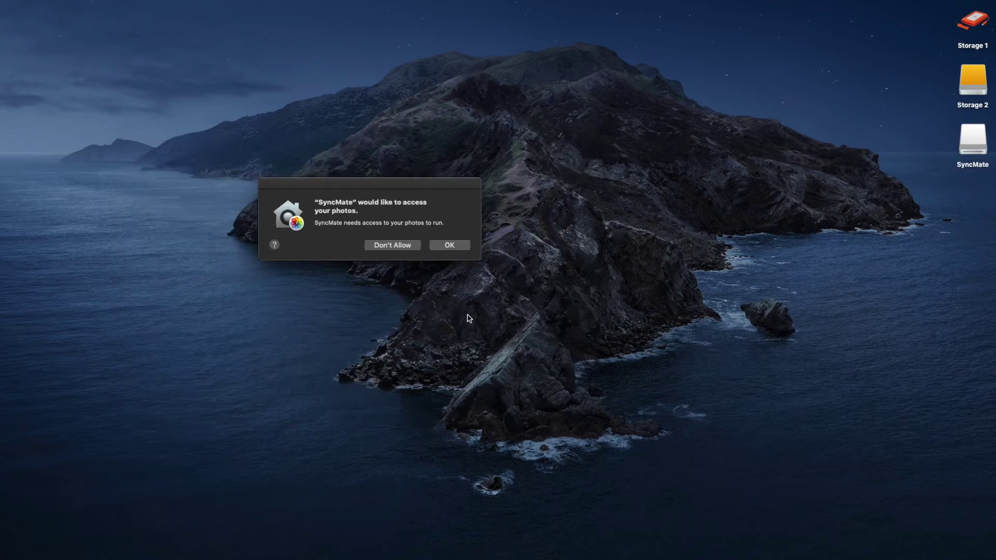
Grant SyncMate access to the Mac's photos and contacts.
left_click(450, 246)
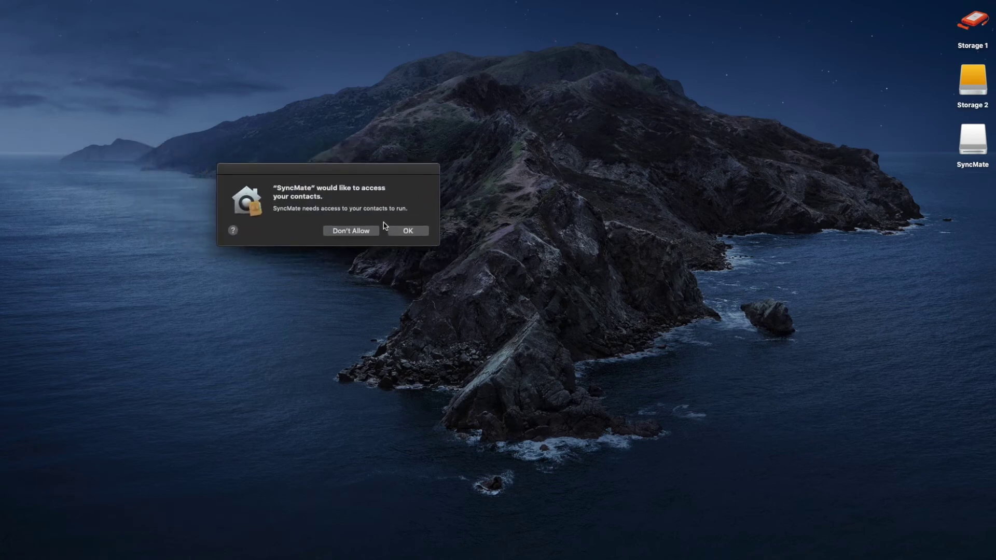
left_click(408, 231)
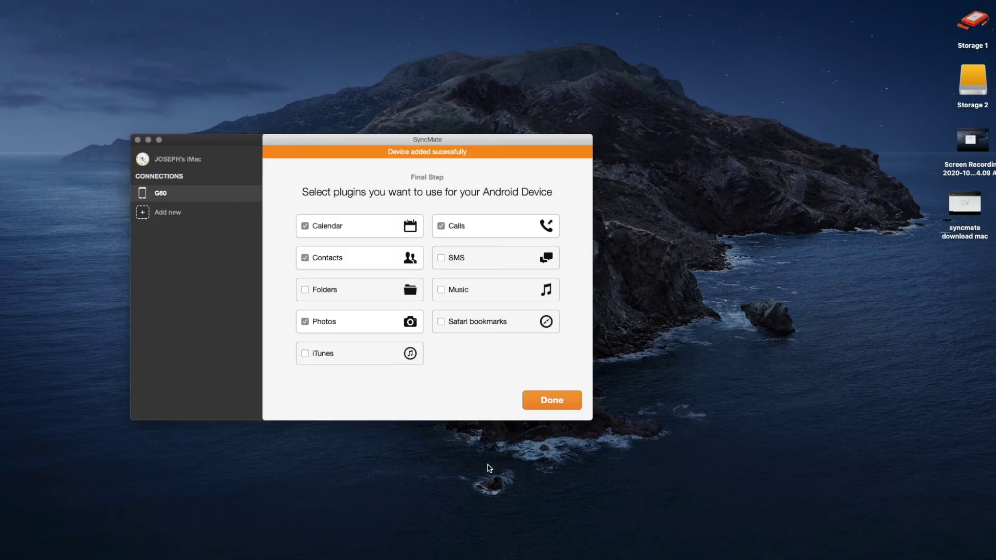
Confirm the G60 plugins and enable AutoSync every 10 minutes whenever the phone is available.
left_click(558, 404)
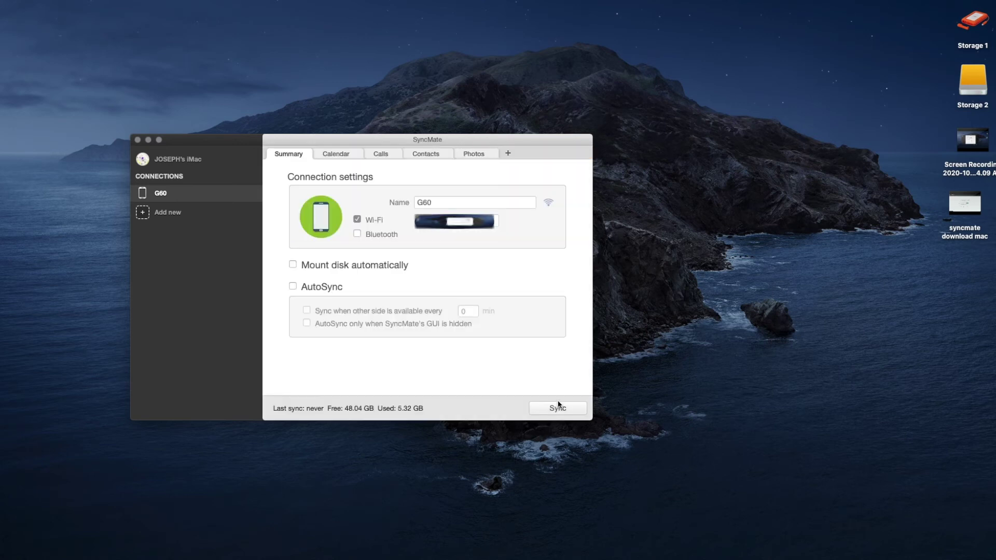
left_click(293, 286)
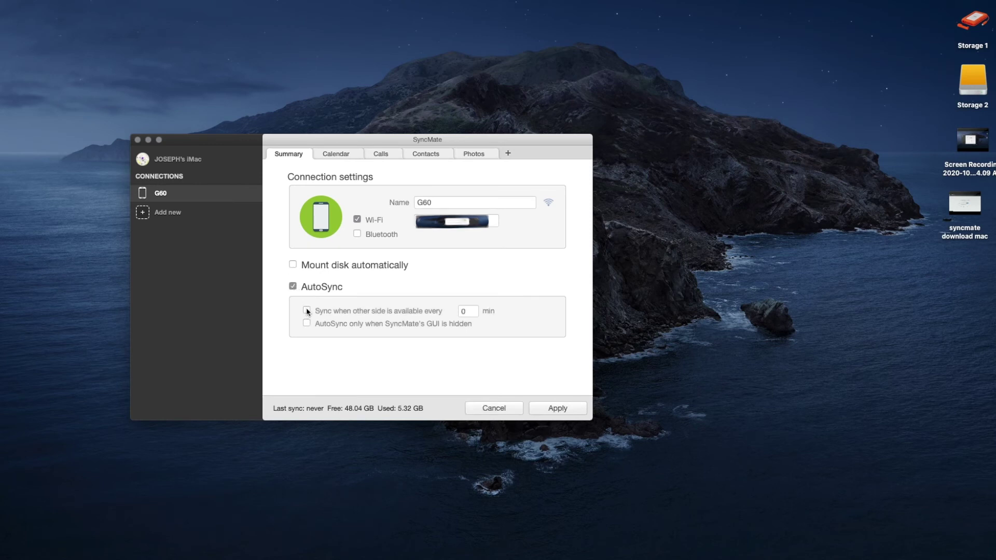
left_click(306, 310)
left_click(474, 153)
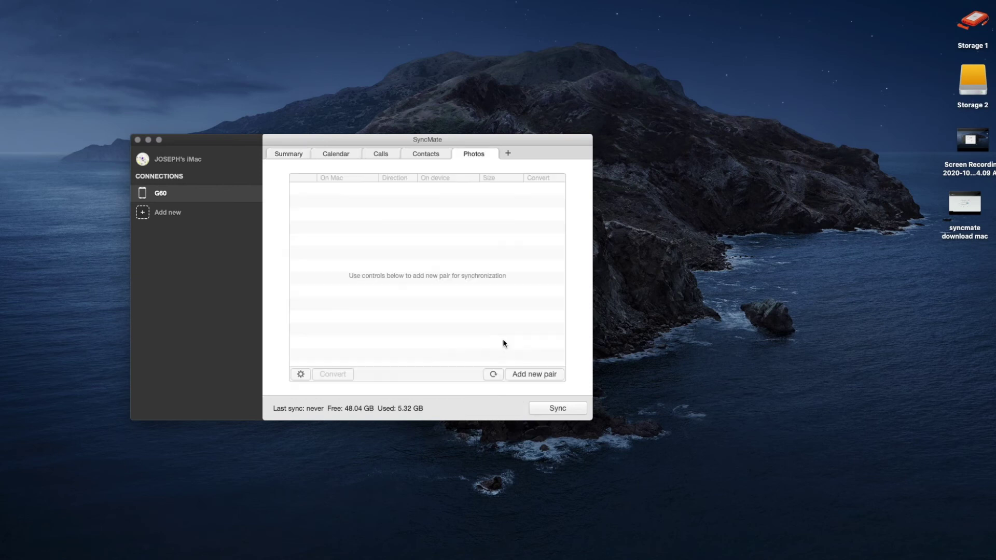
Pair the phone's /sdcard photo folder with a Mac folder and run the sync.
left_click(539, 375)
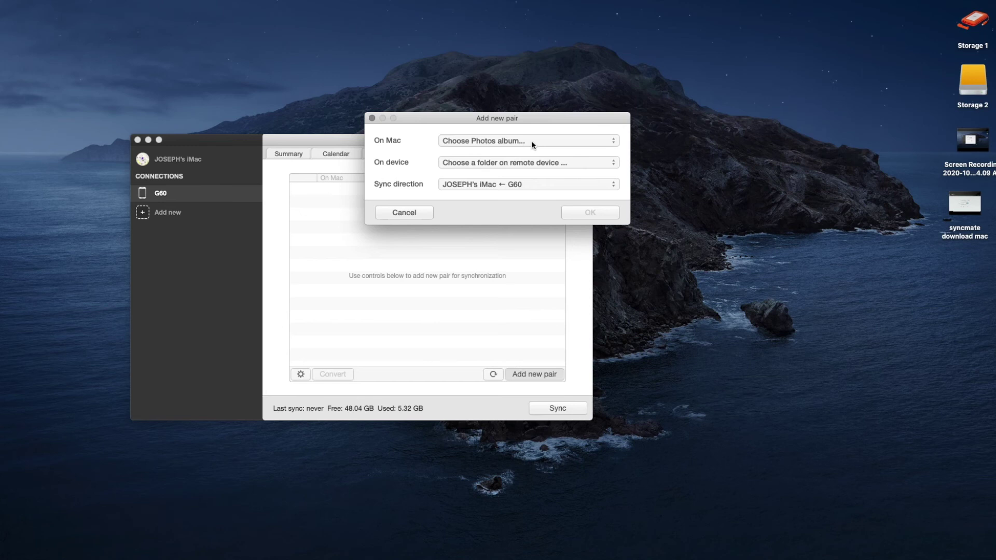
left_click(533, 162)
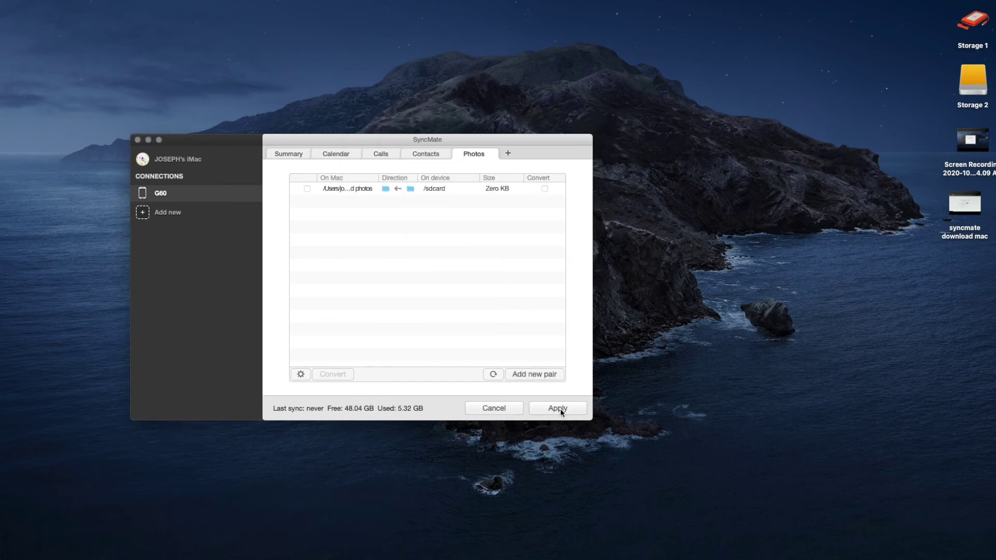
left_click(560, 409)
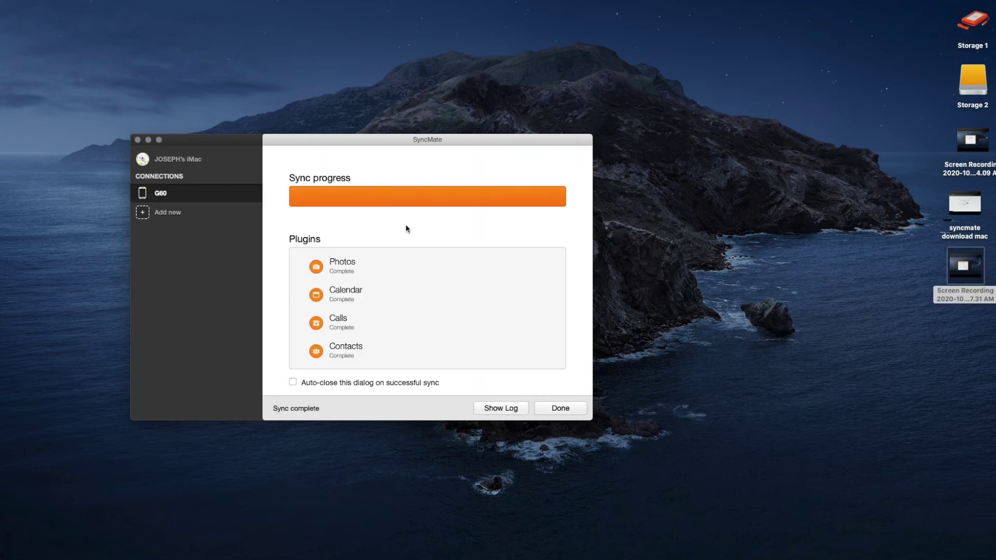
left_click(560, 408)
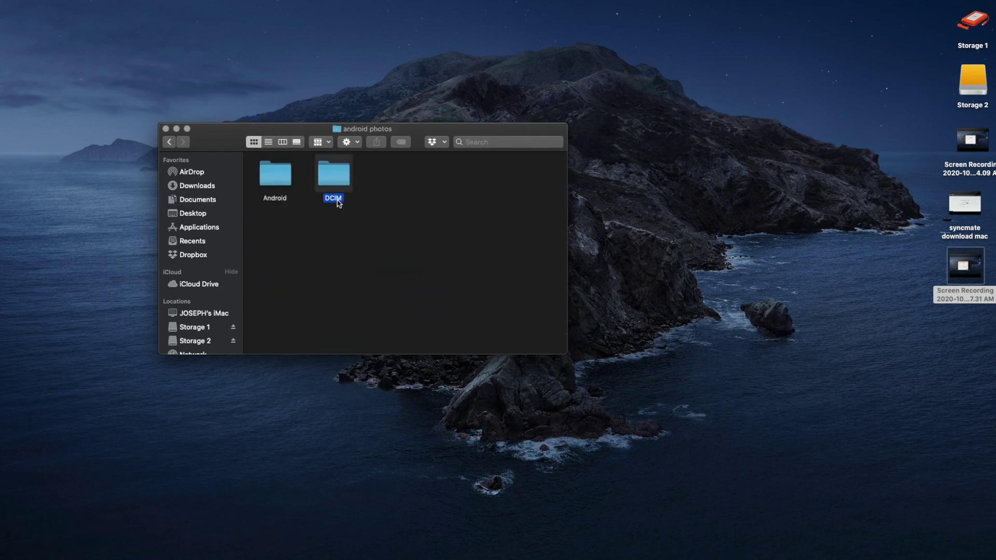
Open DCIM > Camera in Finder to view the two synced JPG photos.
double_click(336, 197)
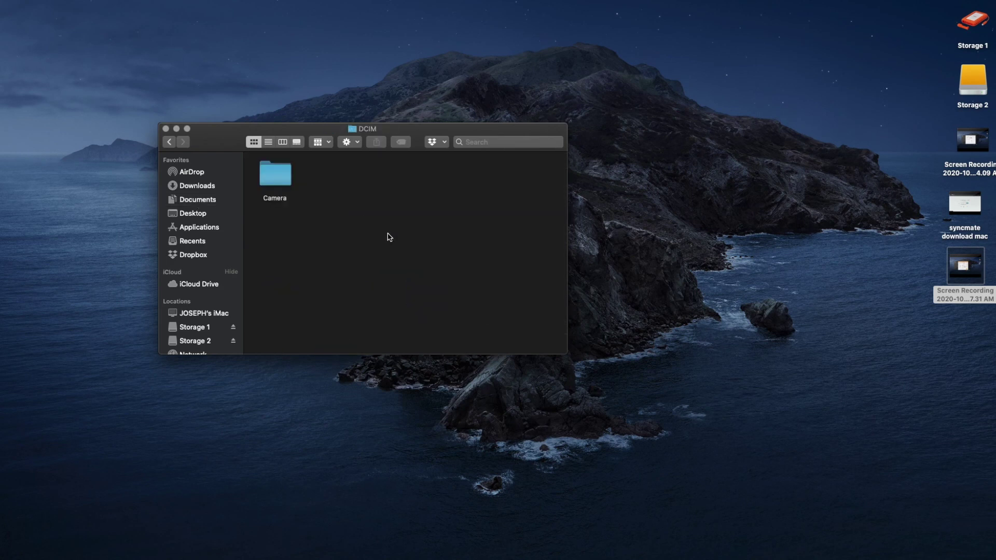
left_click(272, 192)
key("super+Down")
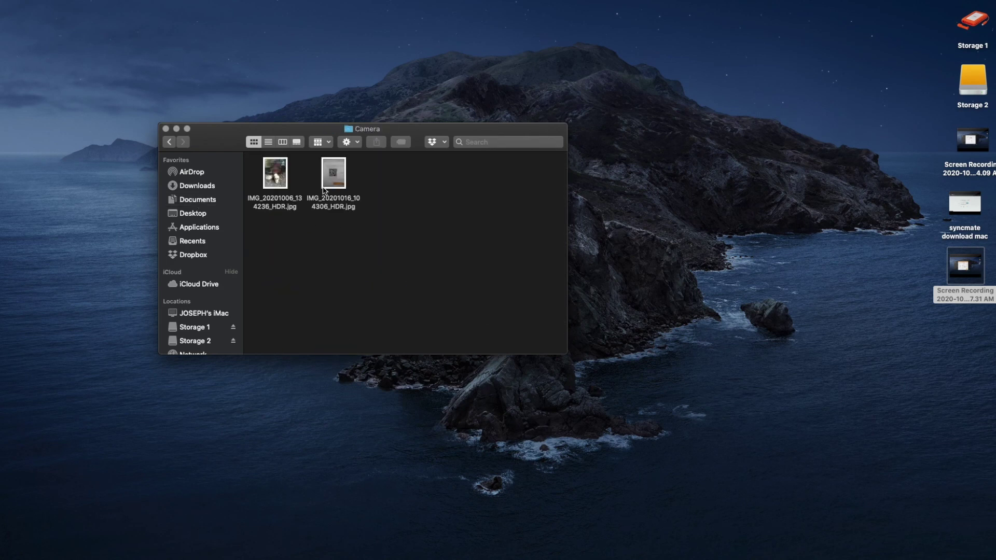